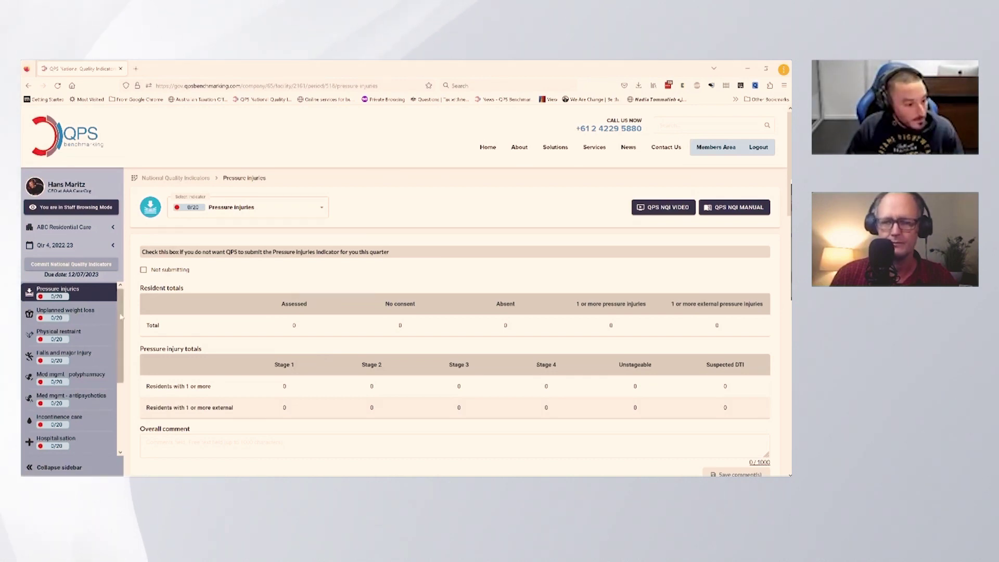
Step: In Manage Residents, enter the new resident's first and last name, resident ID, room 01 and bed 01
scroll(76, 440, down, 3)
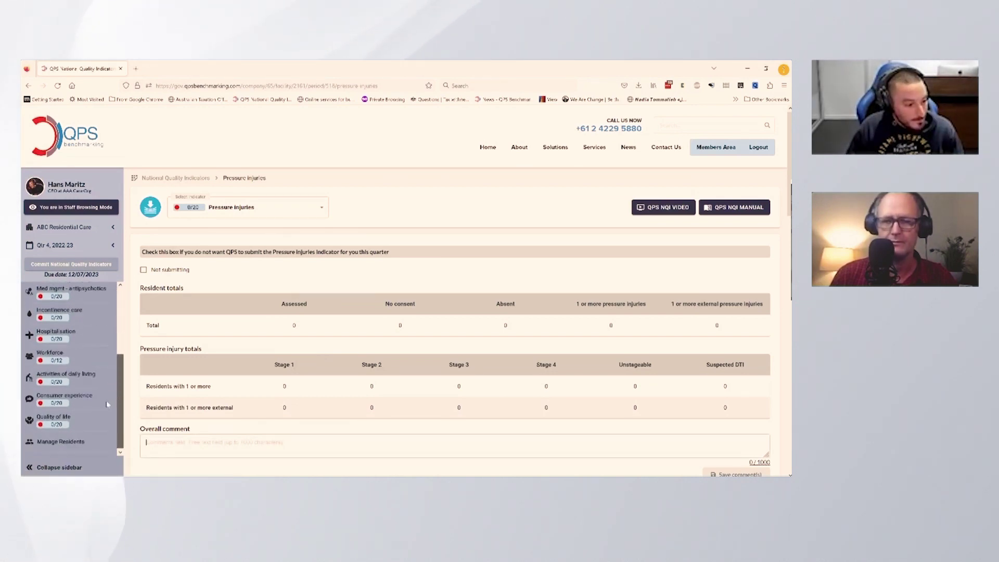
click(68, 448)
click(176, 241)
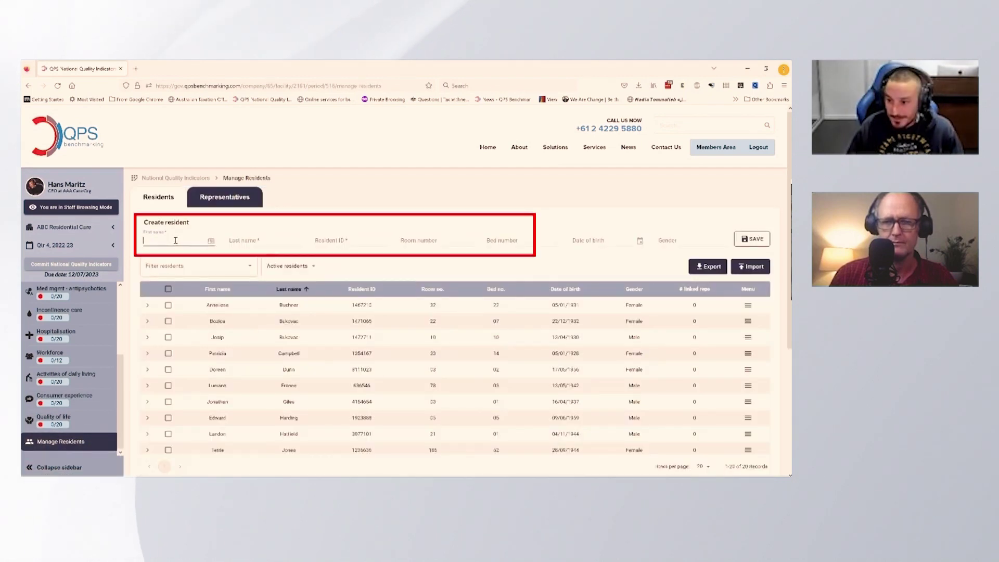
key(Tab)
key(Tab)
text(x1)
key(Tab)
text(01)
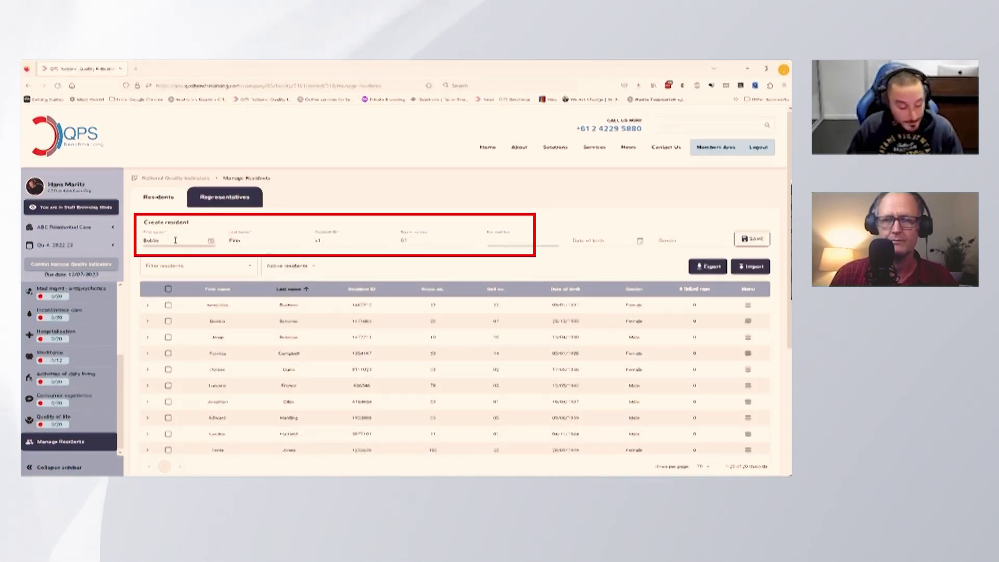
key(Tab)
text(01)
Step: Set the date of birth to 27/06/1906 and gender to Male, then save the resident
click(640, 240)
click(580, 260)
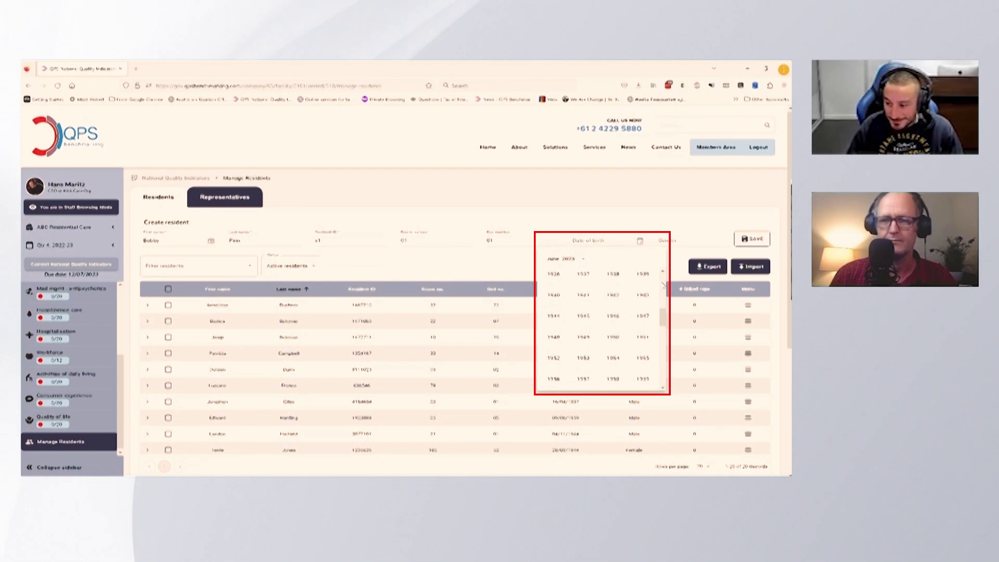
scroll(598, 328, up, 5)
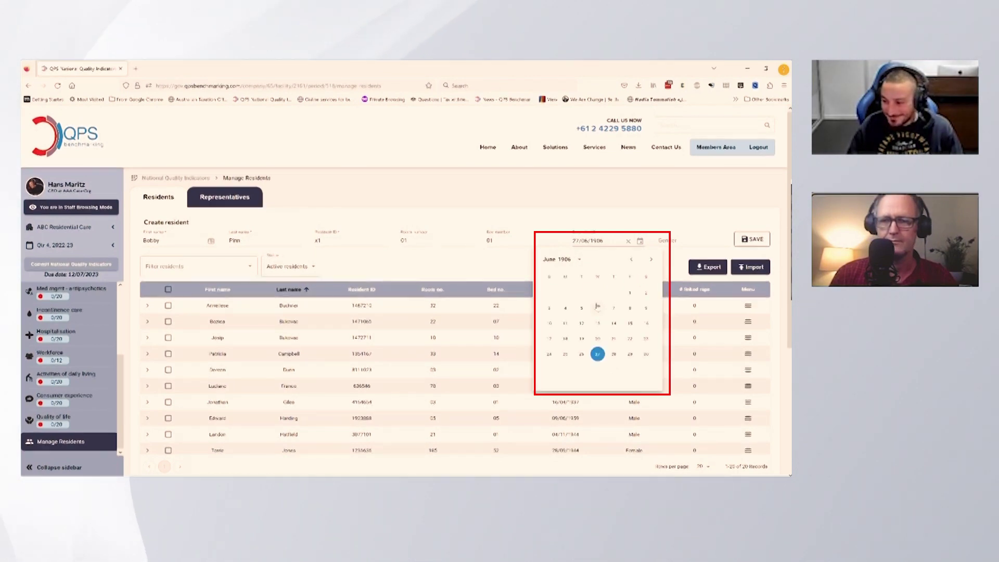
click(687, 241)
text(M)
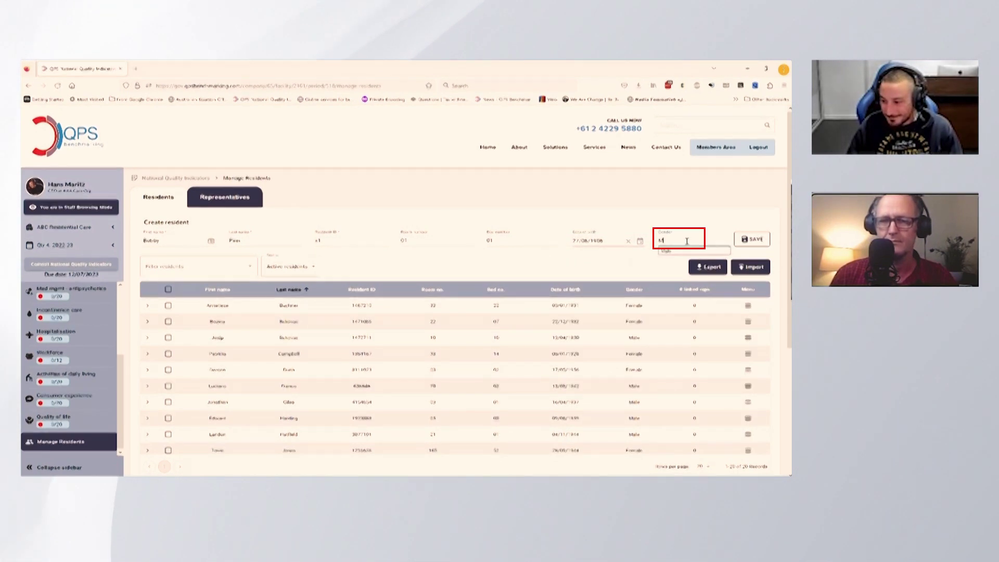
click(677, 251)
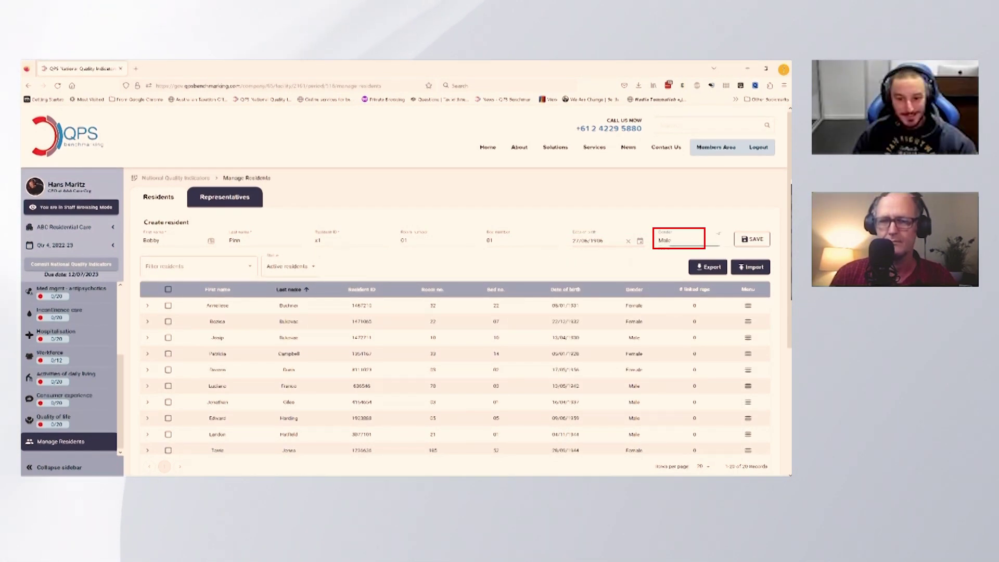
click(752, 240)
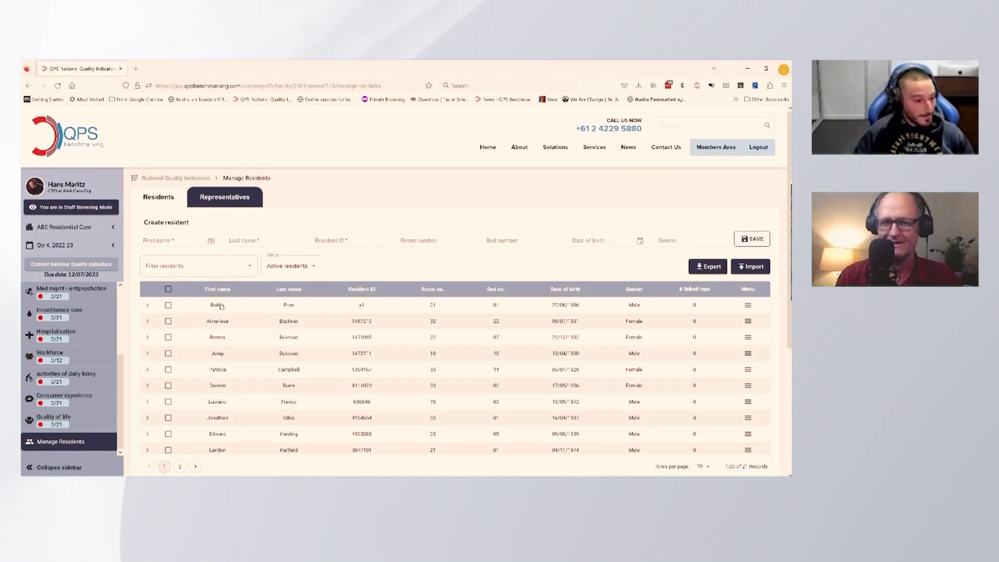
Step: Add a Great Grandson representative with names and an e-mail address under the new resident, then save
click(148, 307)
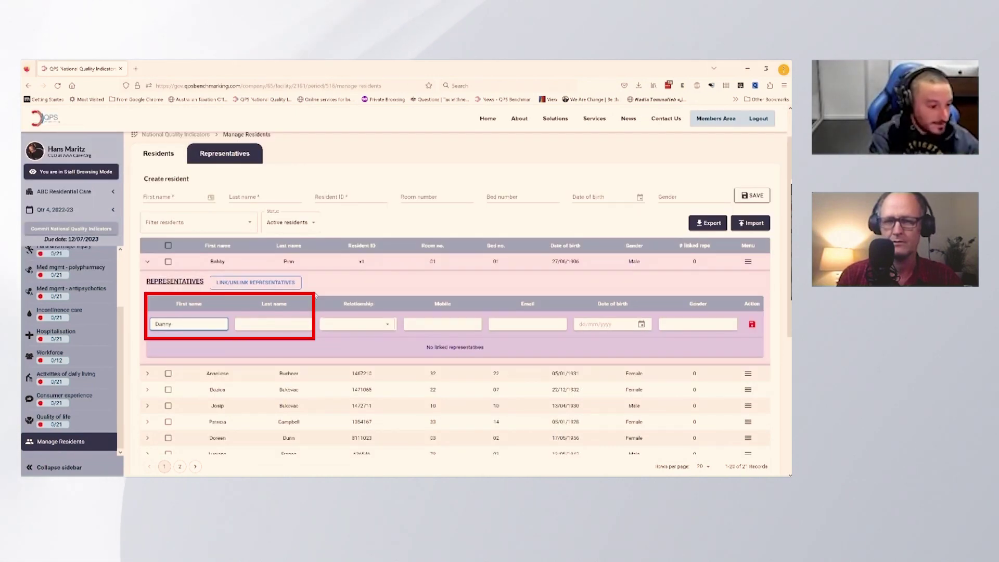
key(Tab)
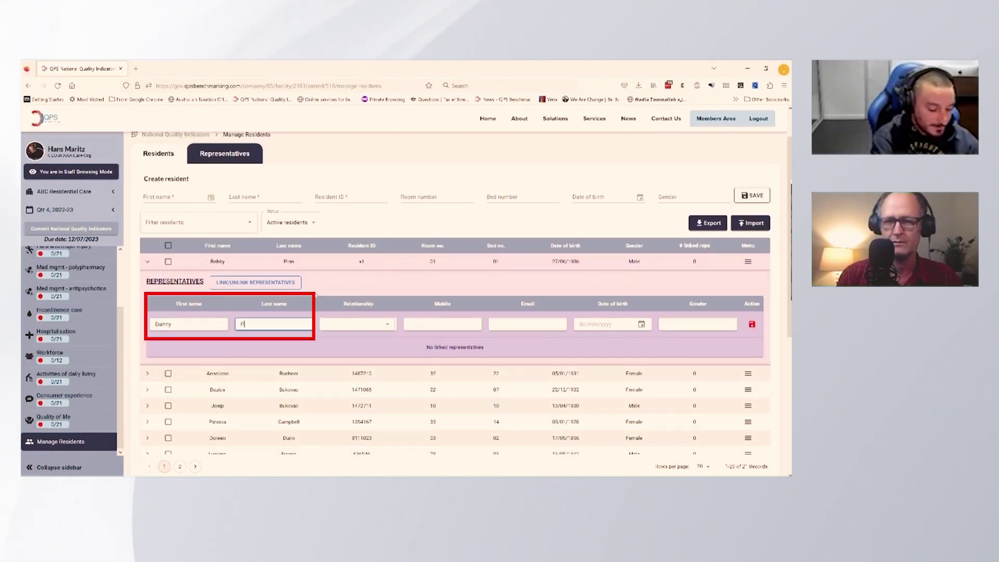
click(351, 322)
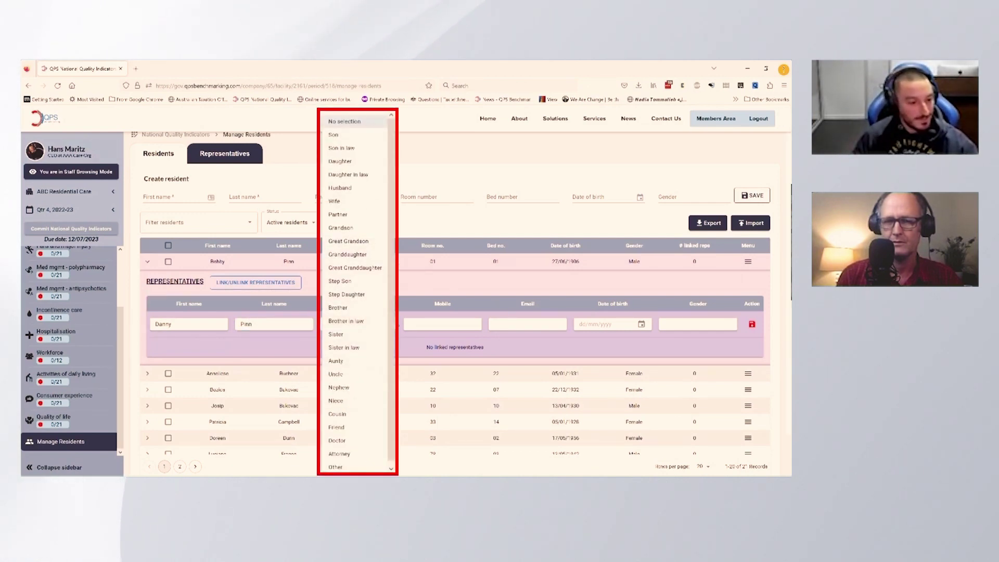
click(359, 241)
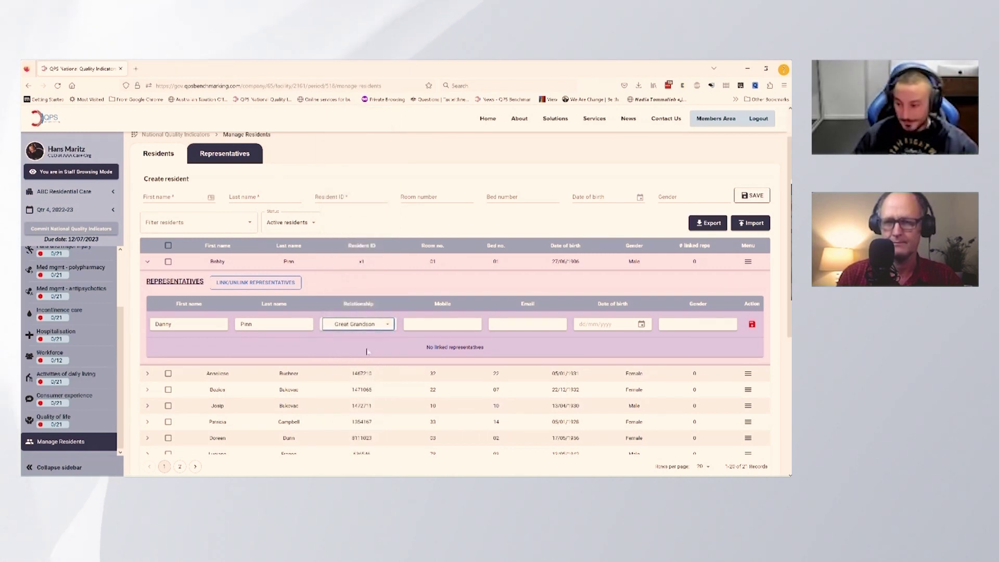
click(451, 327)
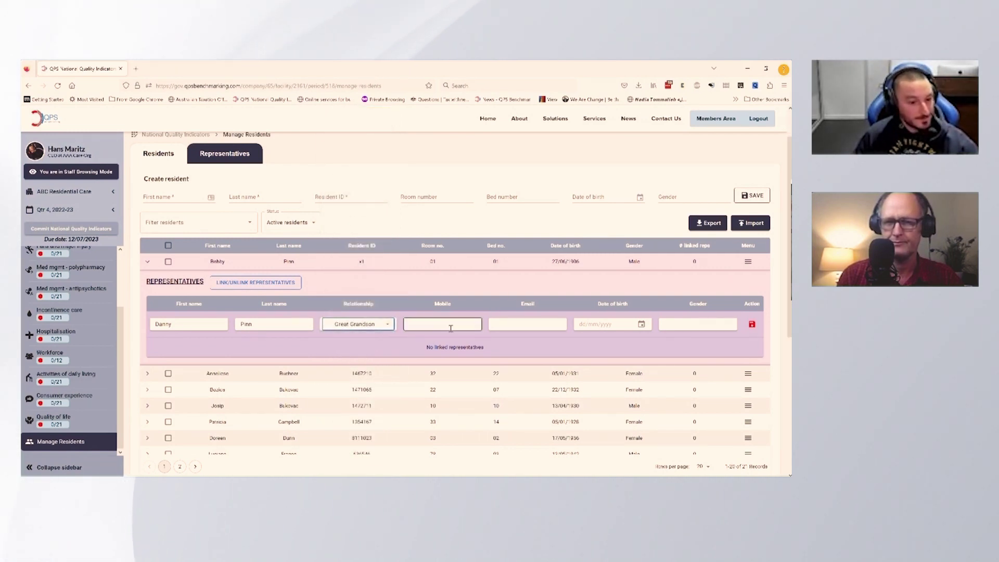
click(523, 326)
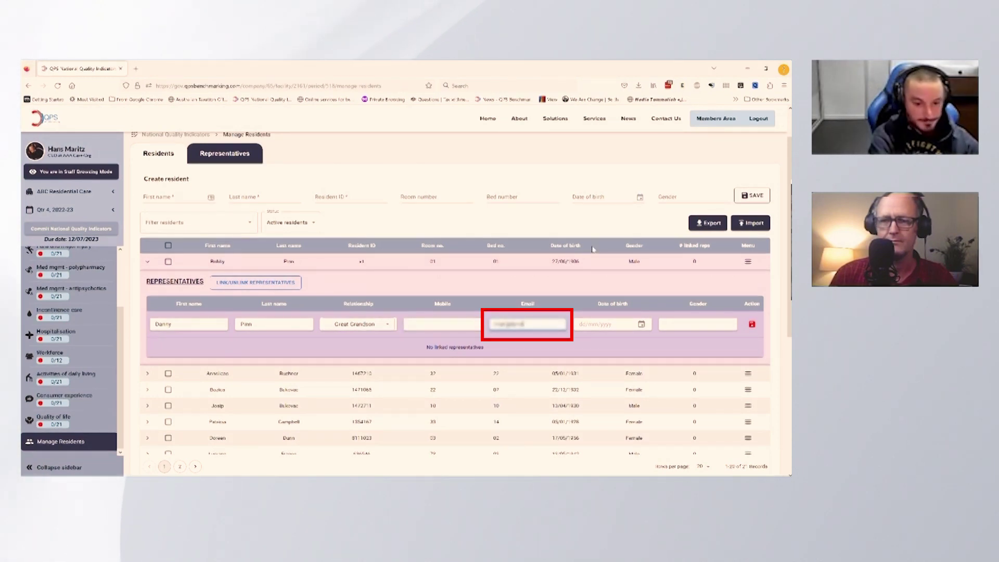
click(707, 323)
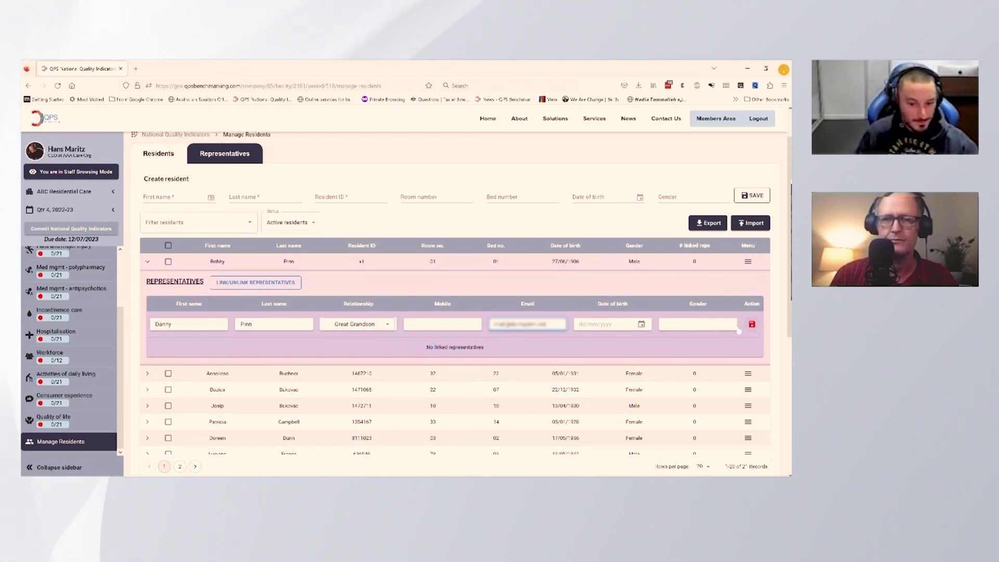
click(751, 324)
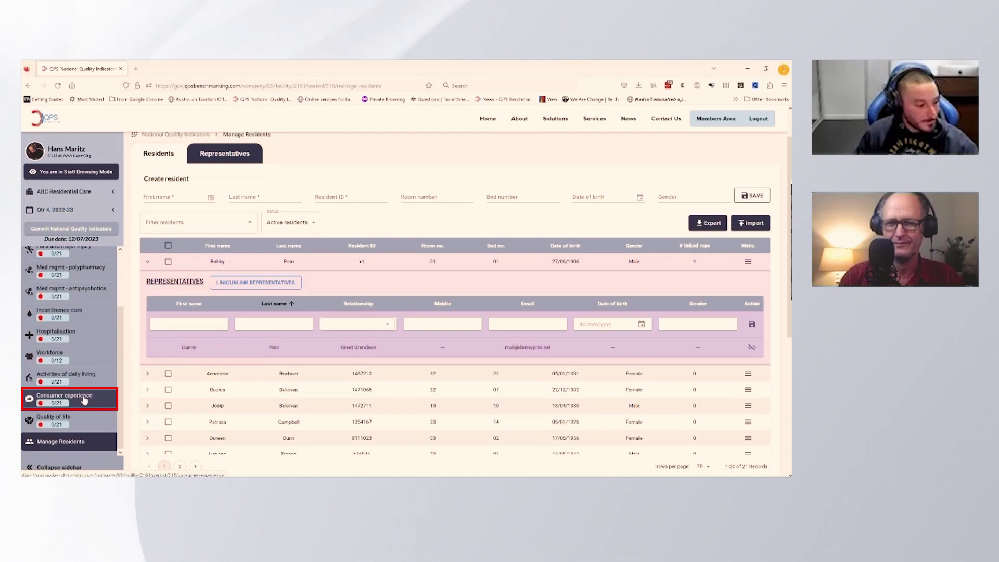
Step: Open the Consumer experience indicator and filter its Residents list to the new resident only
click(84, 400)
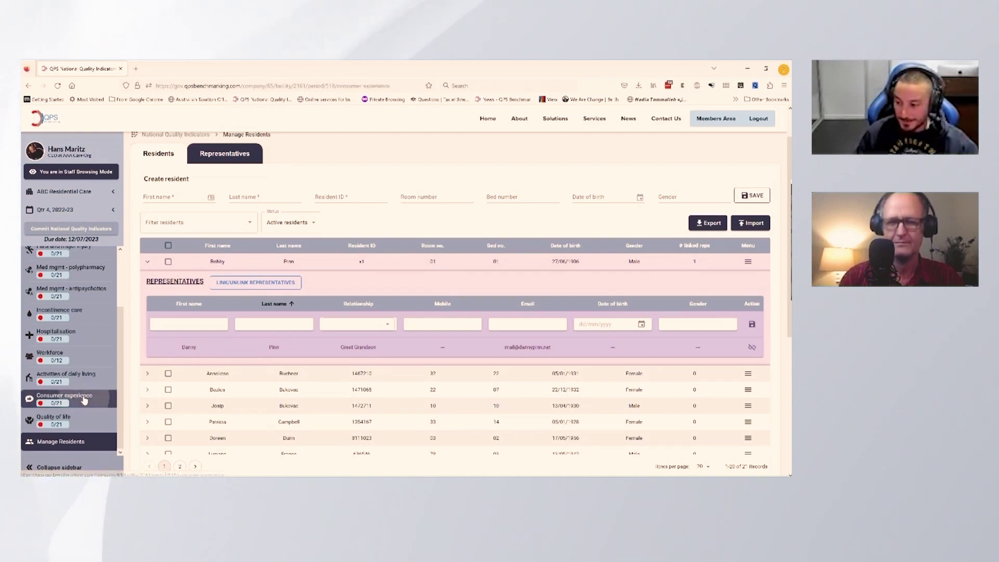
scroll(317, 334, down, 2)
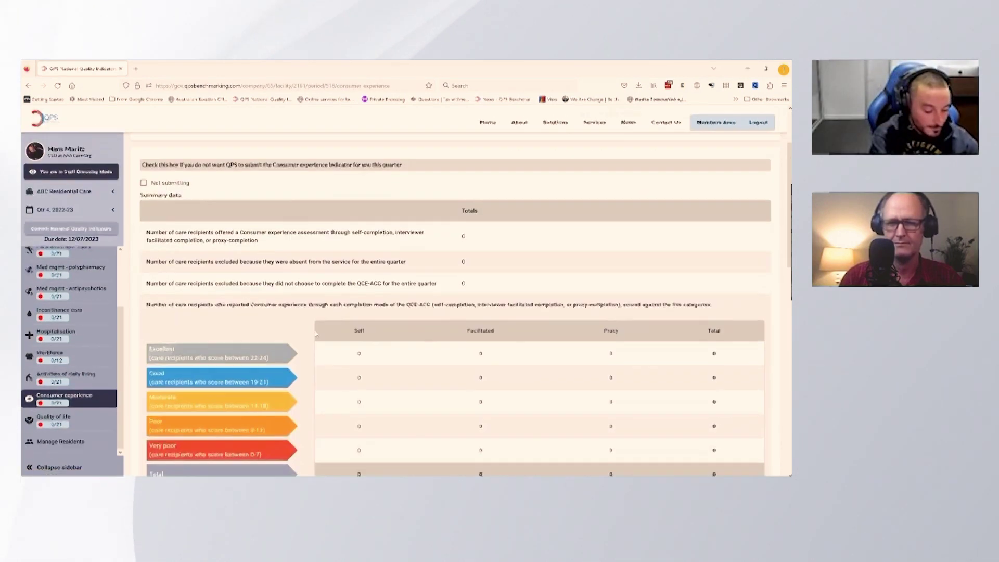
scroll(316, 334, down, 6)
click(264, 272)
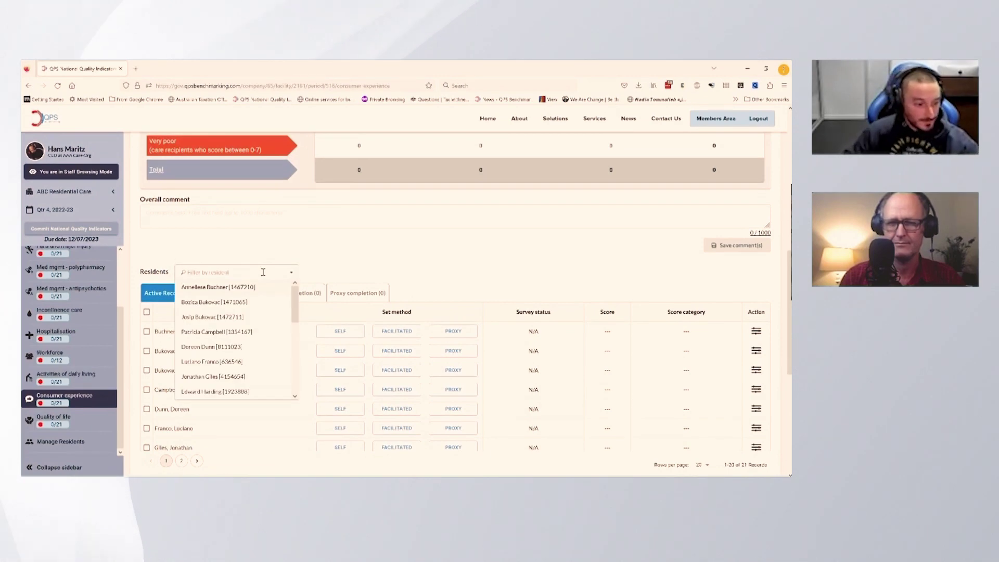
text(bobby)
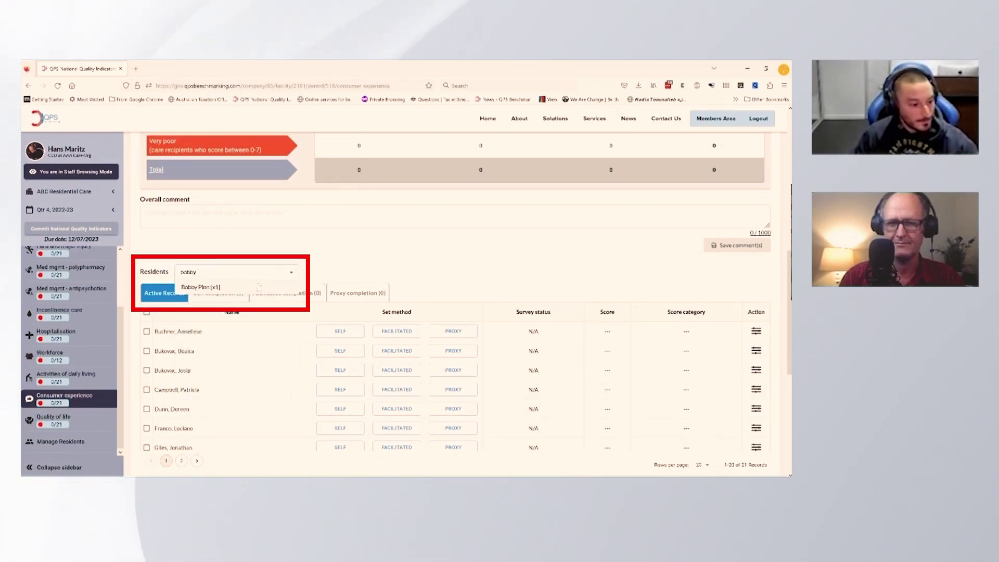
click(259, 288)
click(368, 337)
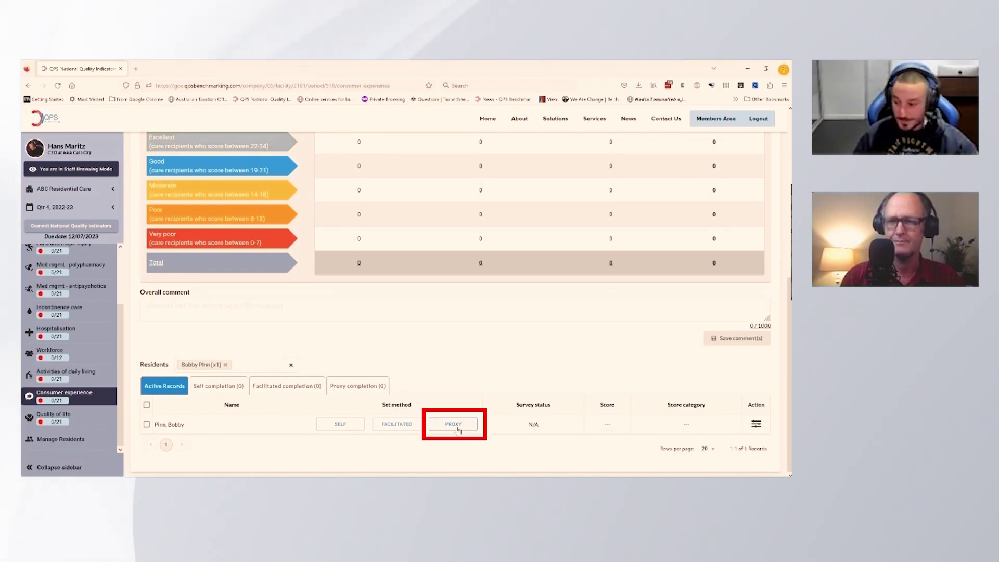
click(453, 424)
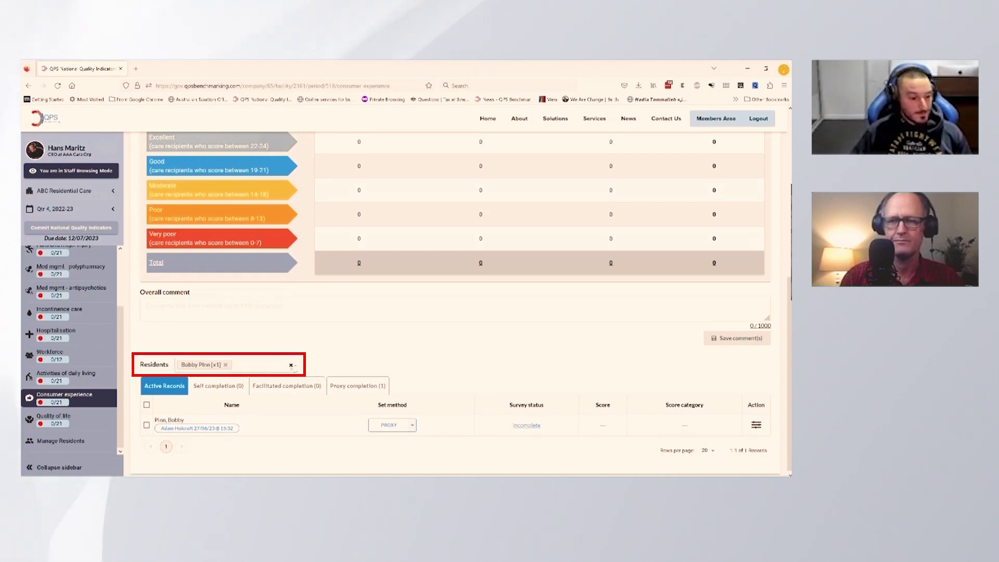
Step: Remove the resident filter and show the Proxy completion (1) list
click(291, 365)
scroll(409, 326, down, 1)
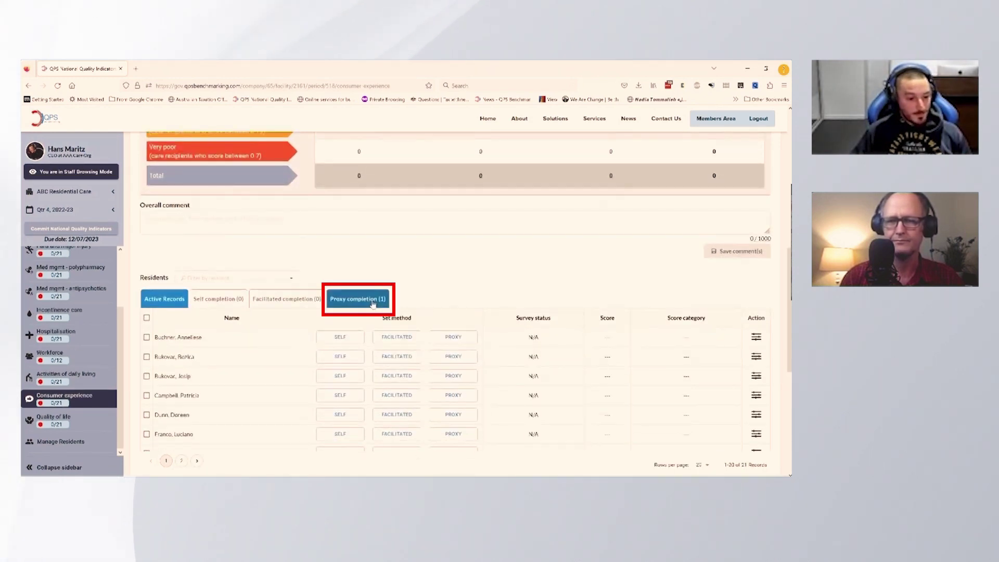
click(359, 294)
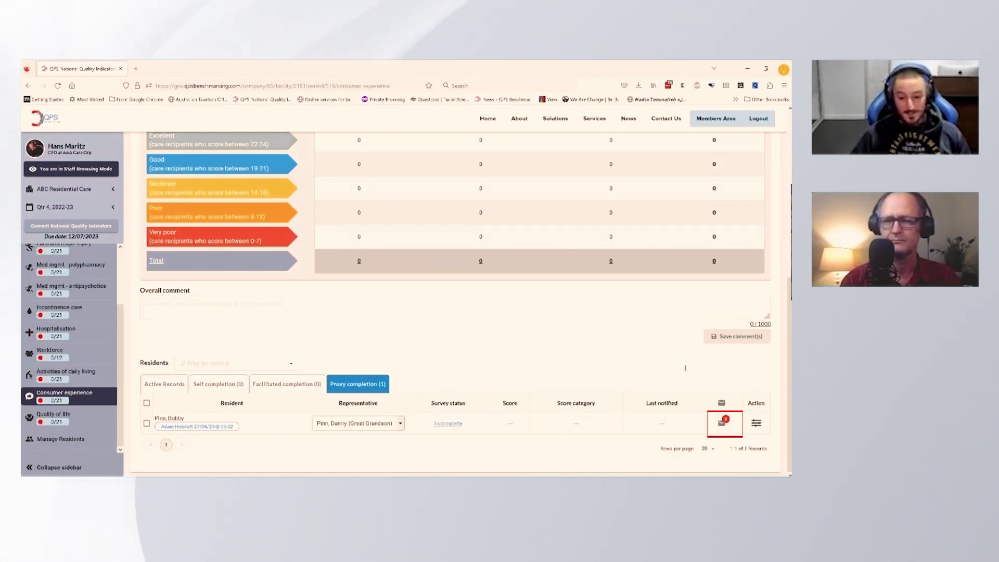
Step: Start e-mailing the consumer experience survey to the great-grandson proxy from the resident's row
click(723, 424)
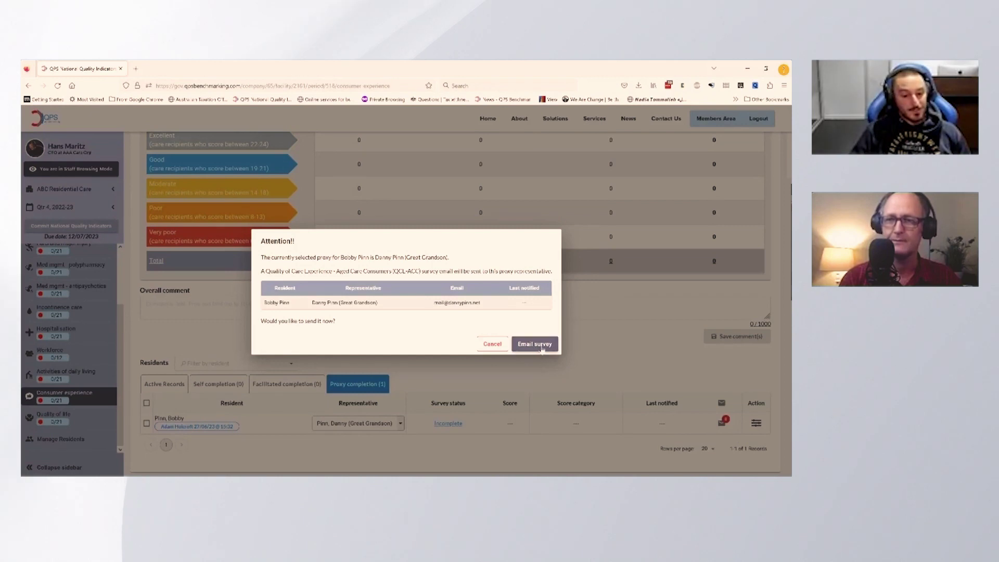
Step: Send the survey e-mail, then check the updated quarter Summary data totals after completion
click(541, 345)
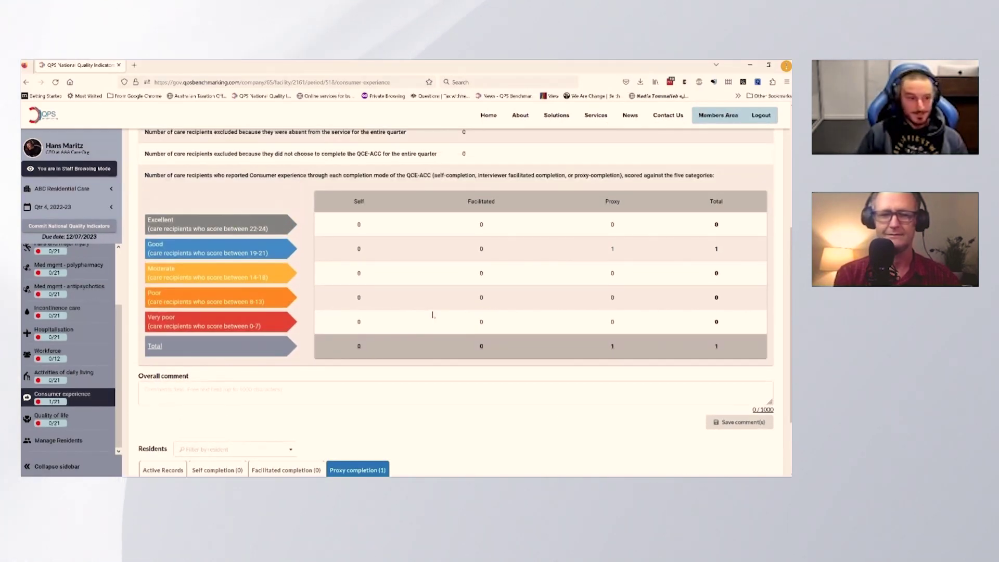
scroll(429, 312, up, 3)
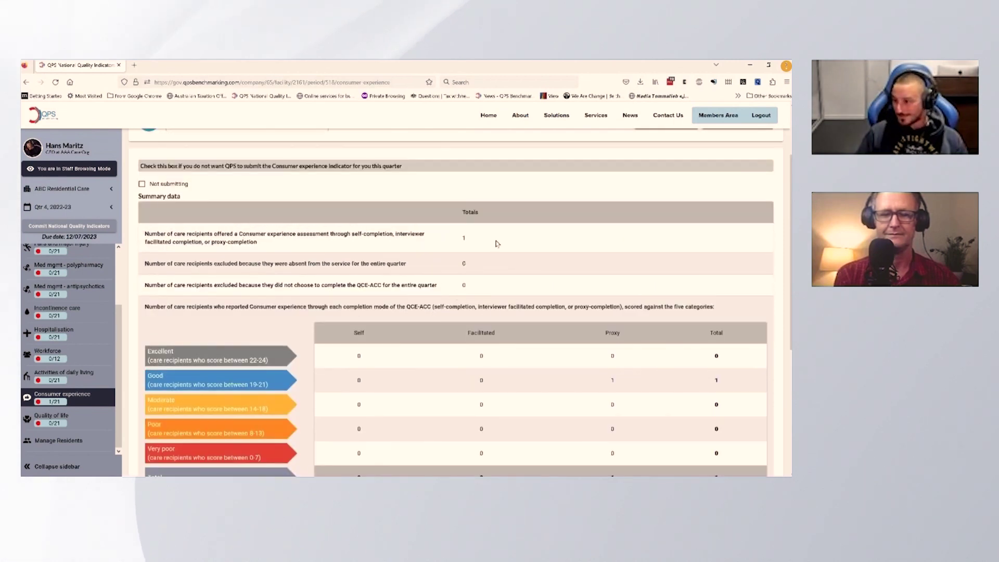